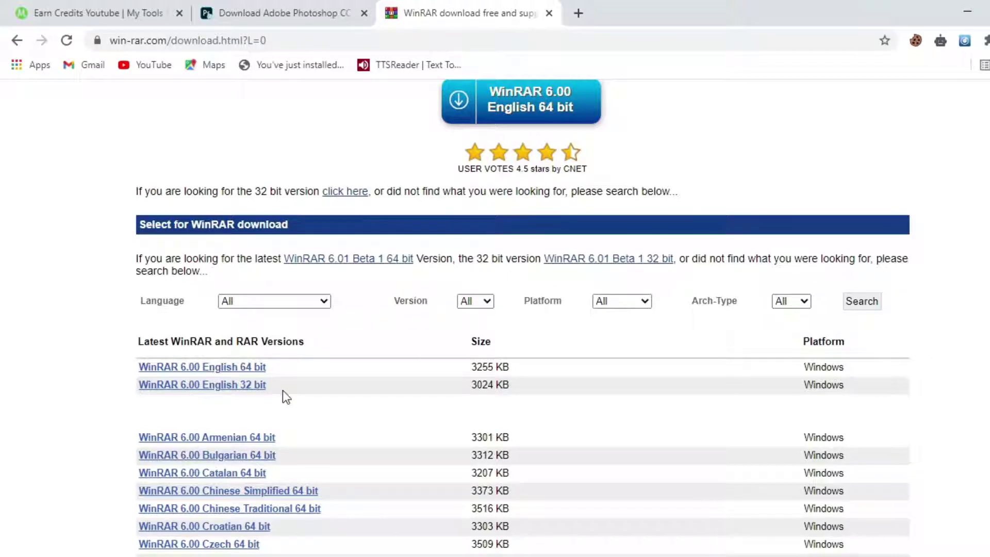
- Download the WinRAR 6.00 English 64 bit installer from the win-rar.com versions list
{"action": "left_click", "coordinate": [218, 367]}
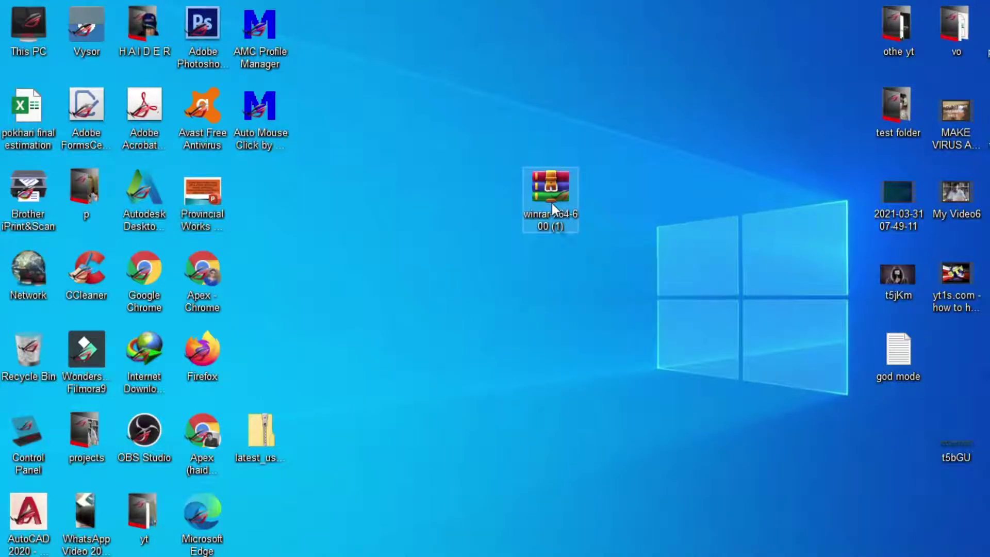
- Install WinRAR 6.00 to C:\Program Files\WinRAR with default associations and close setup
{"action": "double_click", "coordinate": [551, 196]}
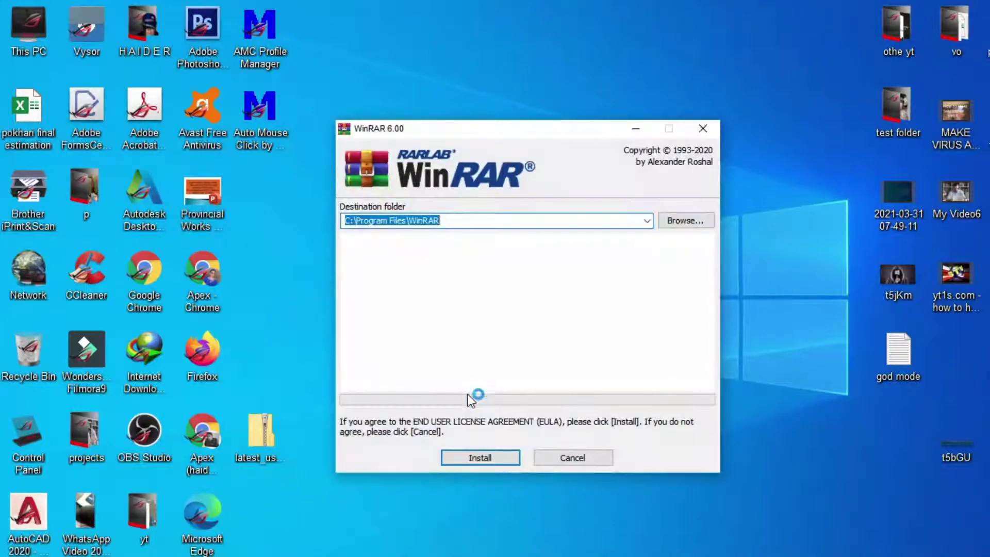
{"action": "left_click", "coordinate": [492, 459]}
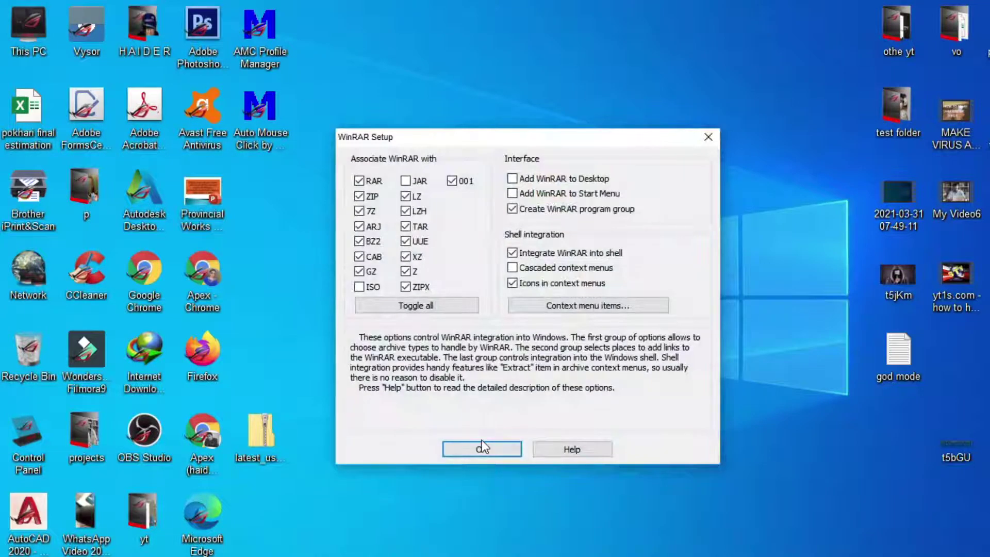
{"action": "left_click", "coordinate": [482, 451]}
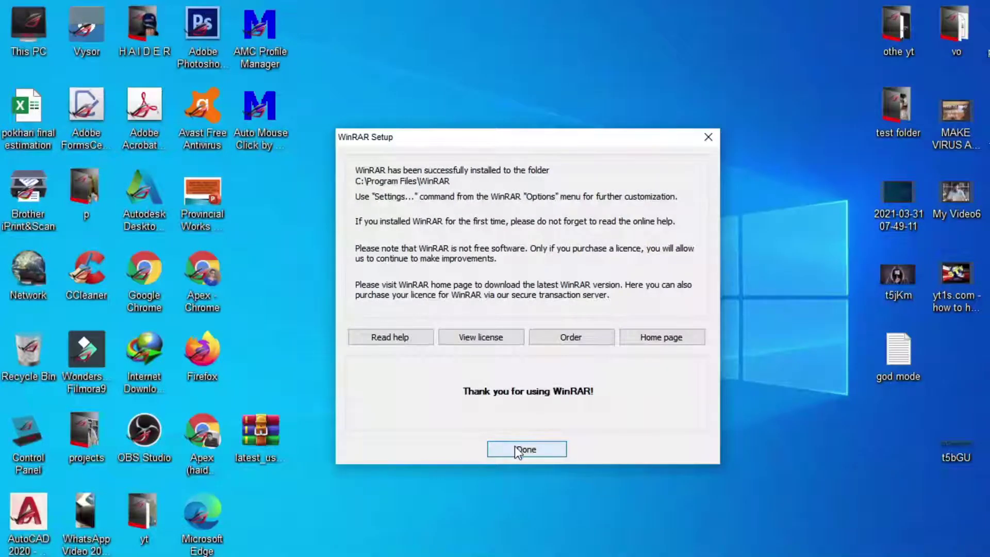
{"action": "left_click", "coordinate": [514, 446]}
{"action": "left_click", "coordinate": [989, 13]}
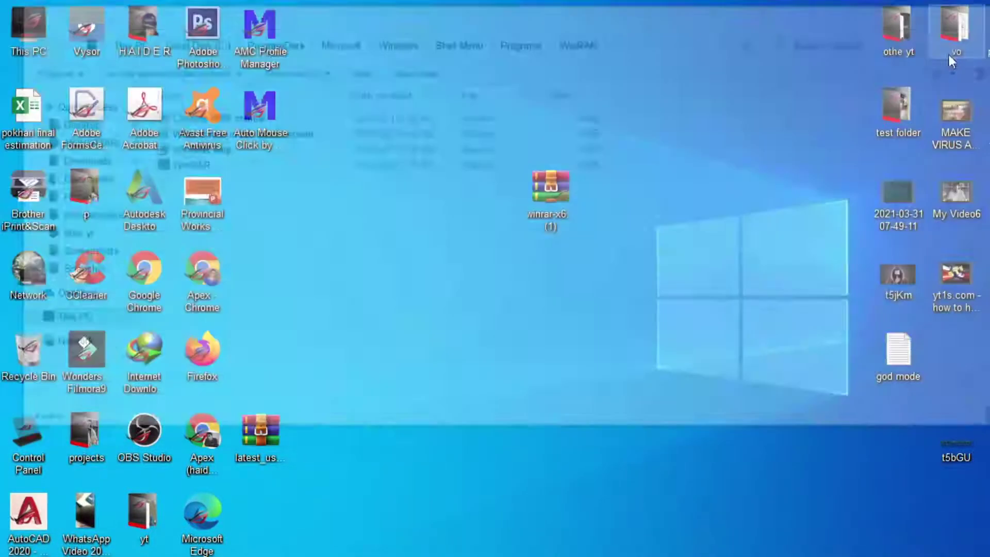
- Delete the winrar-x64-600 installer and move the latest_usb_driver_windows archive to the desktop centre
{"action": "left_click", "coordinate": [559, 208]}
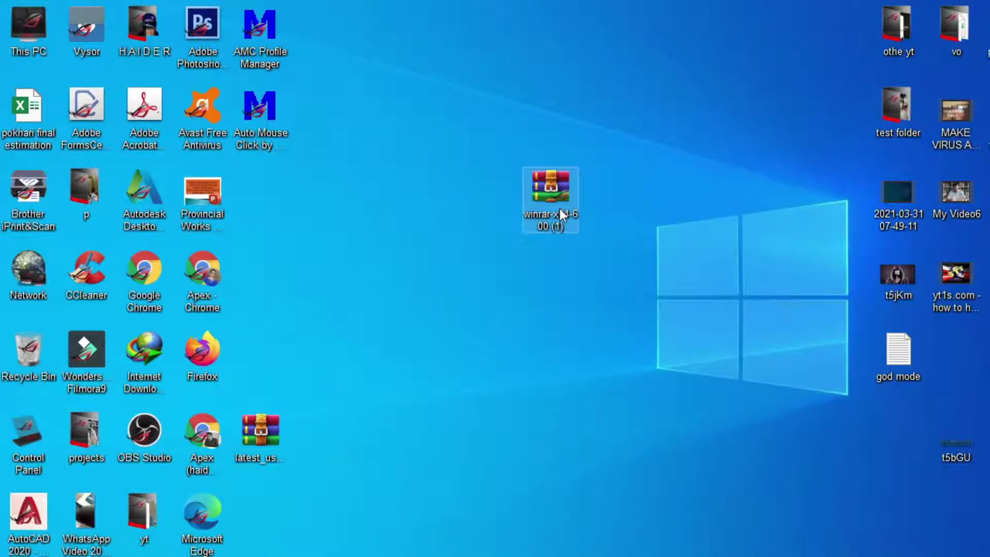
{"action": "key", "text": "Delete"}
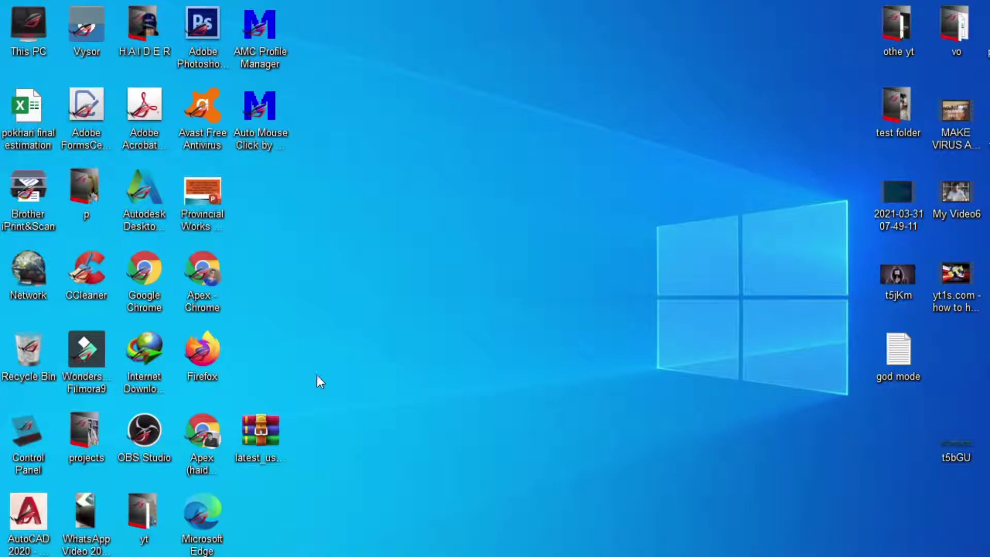
{"action": "left_click_drag", "start_coordinate": [270, 438], "coordinate": [508, 217]}
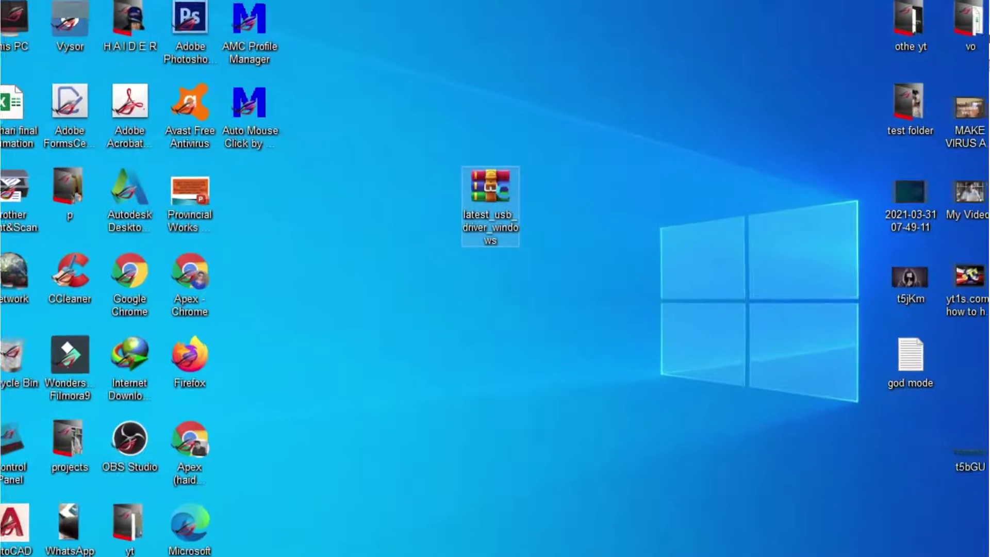
{"action": "right_click", "coordinate": [503, 192]}
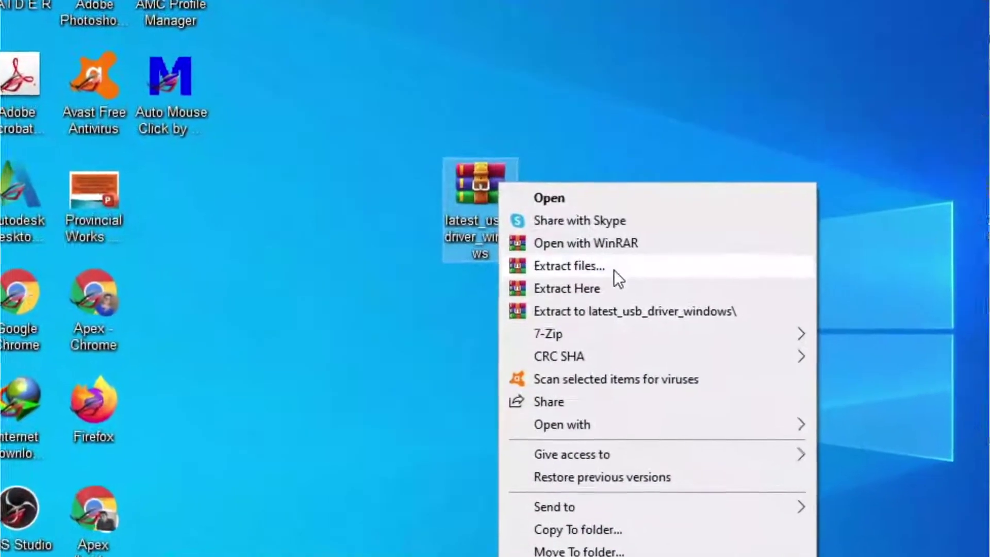
{"action": "left_click", "coordinate": [632, 243]}
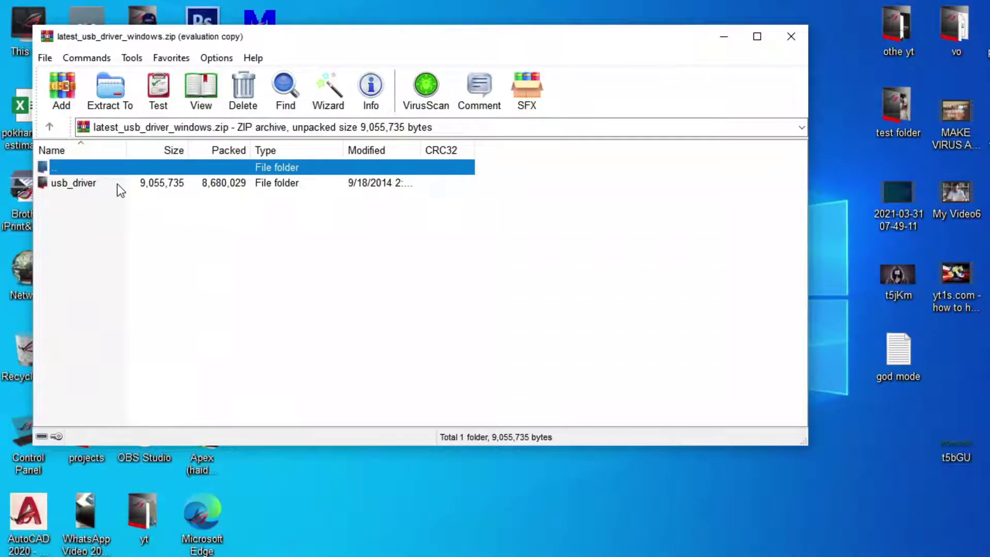
{"action": "double_click", "coordinate": [102, 184]}
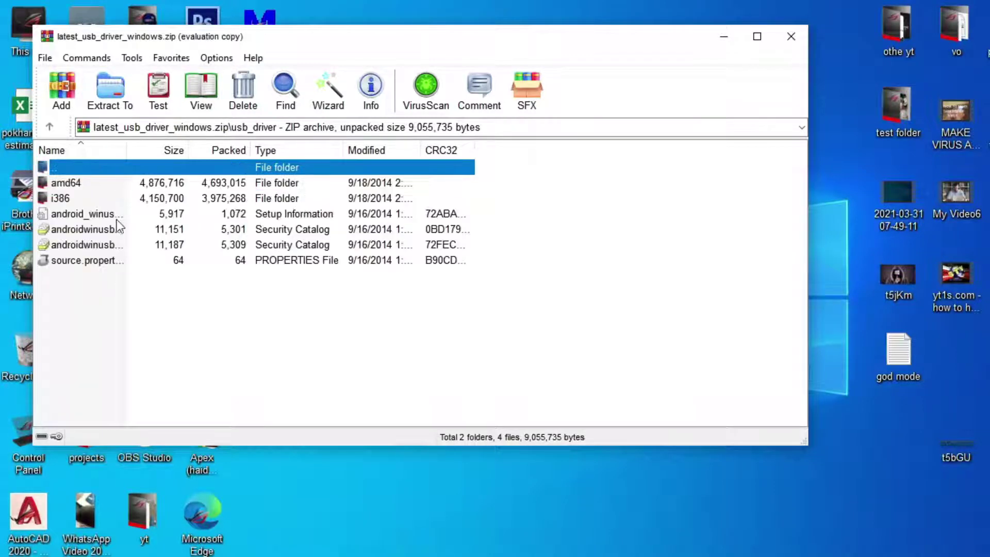
{"action": "left_click", "coordinate": [52, 127]}
{"action": "key", "text": "Escape"}
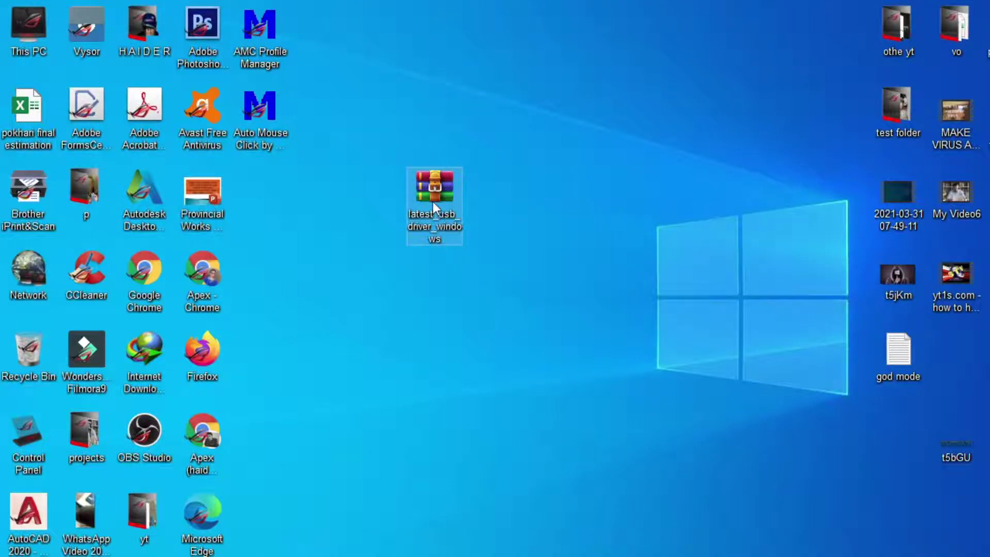
{"action": "right_click", "coordinate": [433, 185]}
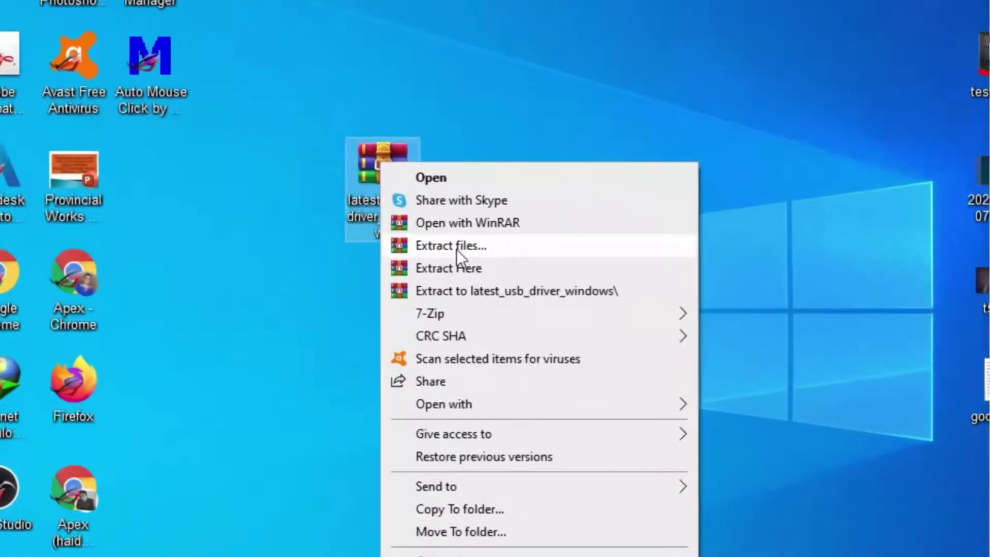
{"action": "left_click", "coordinate": [476, 252]}
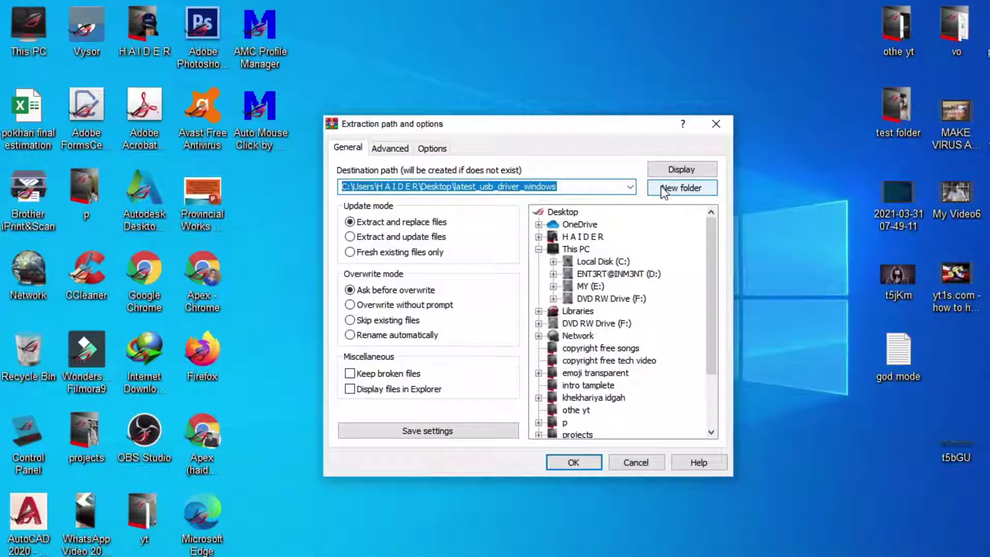
{"action": "key", "text": "Return"}
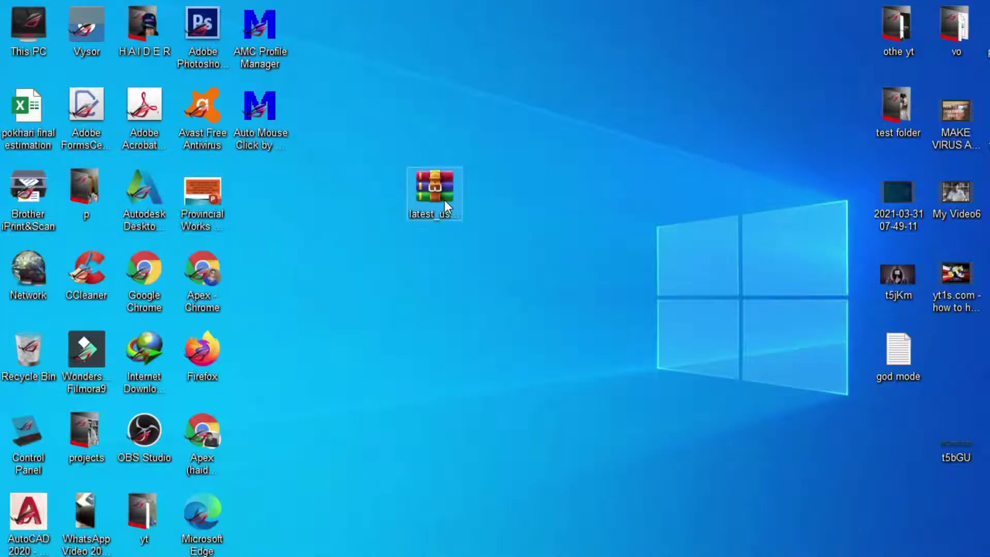
- Extract the driver archive into a latest_usb_driver_windows folder, then delete that folder
{"action": "right_click", "coordinate": [445, 188]}
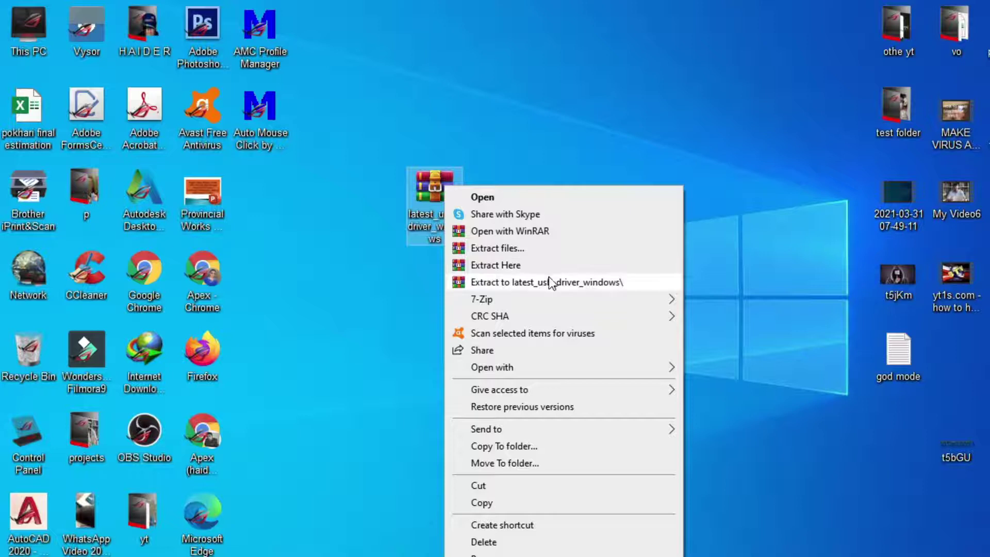
{"action": "left_click", "coordinate": [517, 285]}
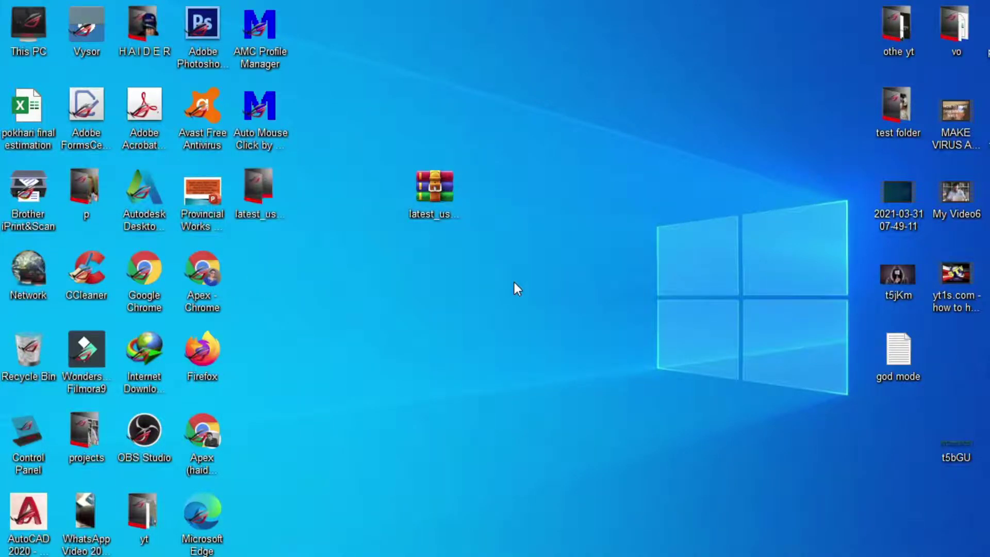
{"action": "left_click_drag", "start_coordinate": [273, 191], "coordinate": [531, 177]}
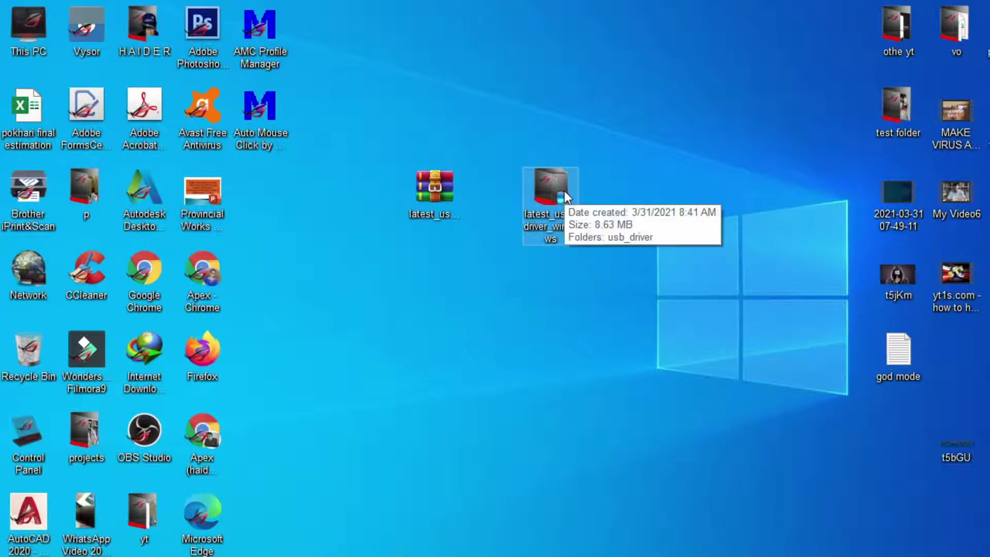
{"action": "key", "text": "Delete"}
- Tuck the driver archive among the left icons and gather t5jKm and god mode mid-desktop, selected together
{"action": "left_click_drag", "start_coordinate": [436, 194], "coordinate": [292, 277]}
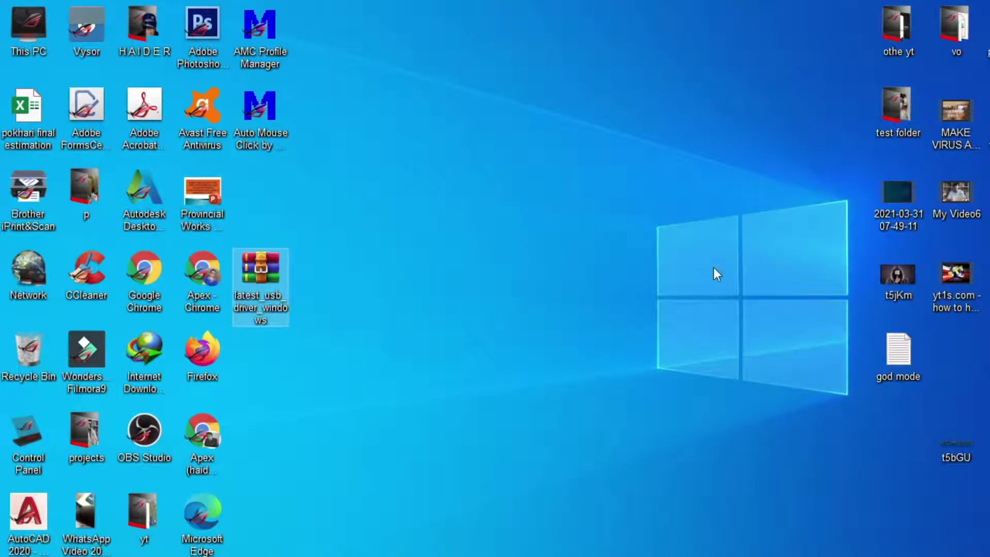
{"action": "left_click_drag", "start_coordinate": [908, 276], "coordinate": [548, 186]}
{"action": "left_click_drag", "start_coordinate": [926, 369], "coordinate": [632, 218]}
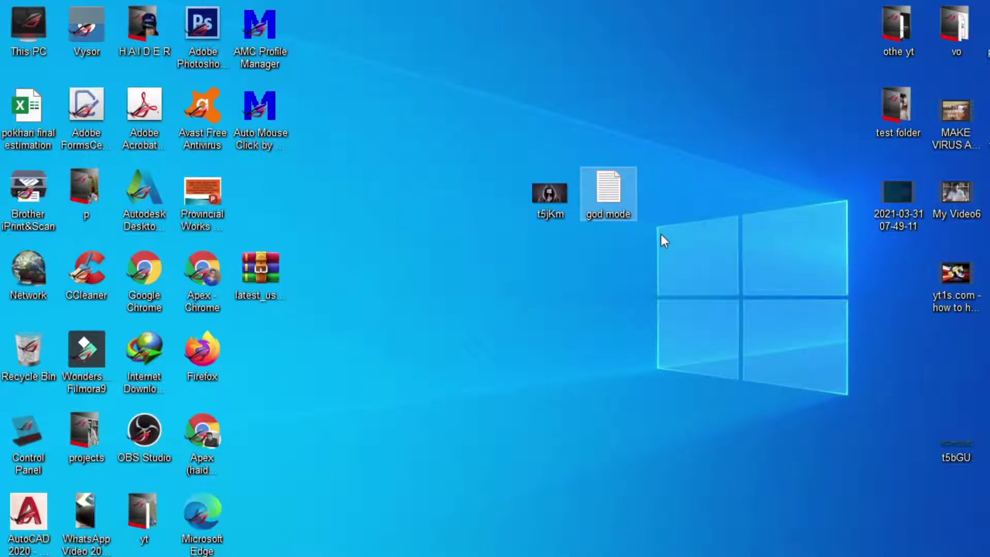
{"action": "left_click_drag", "start_coordinate": [653, 233], "coordinate": [534, 197]}
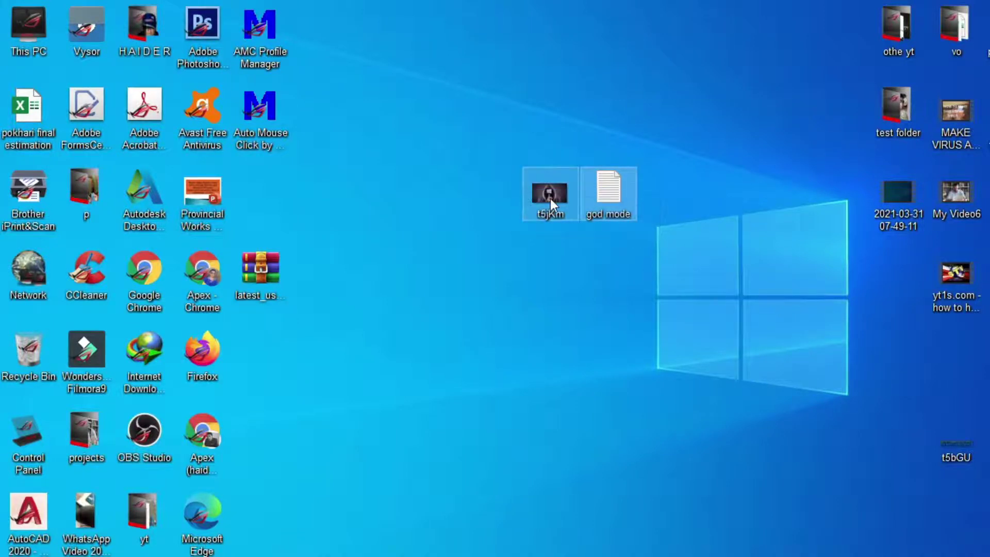
- Add t5jKm and god mode to a new archive named 'document'
{"action": "right_click", "coordinate": [550, 199]}
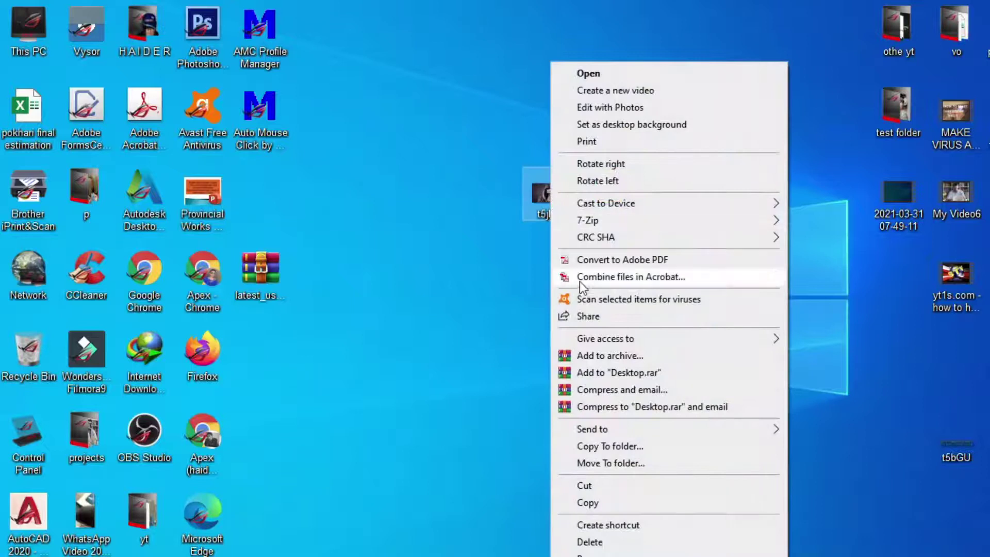
{"action": "left_click", "coordinate": [611, 357]}
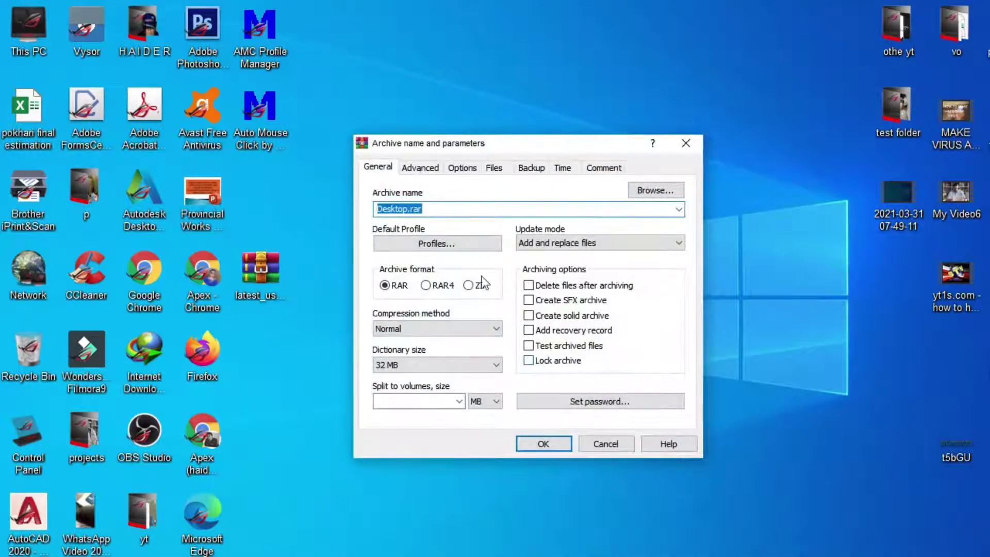
{"action": "left_click_drag", "start_coordinate": [426, 211], "coordinate": [317, 197]}
{"action": "type", "text": "document"}
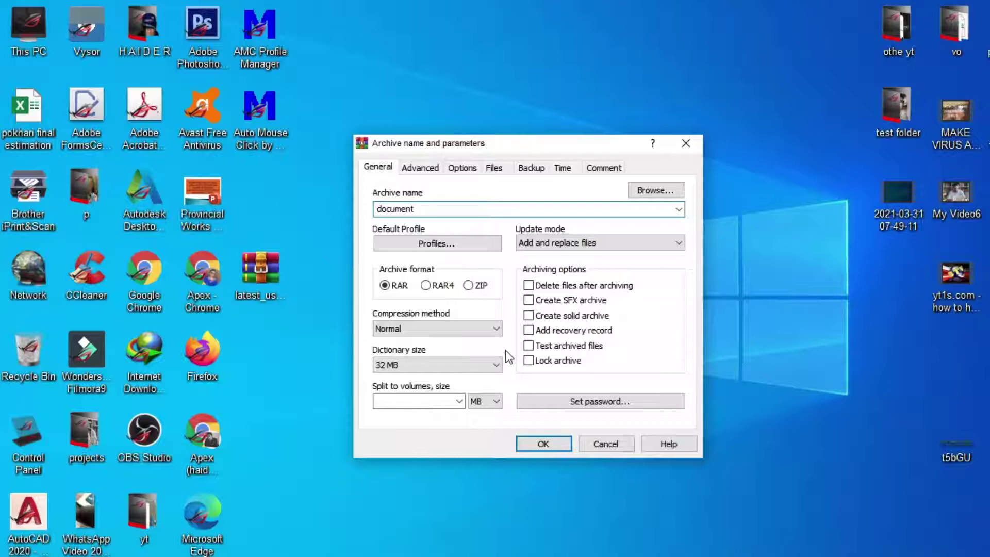
- Protect the document archive with a confirmed password, shown as plain text, and create it
{"action": "left_click", "coordinate": [592, 401]}
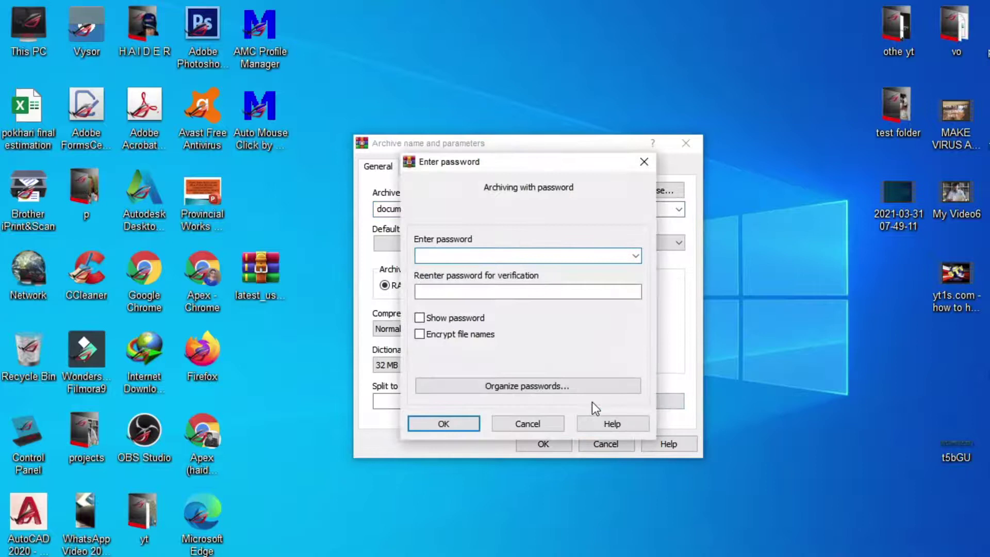
{"action": "type", "text": "123"}
{"action": "left_click", "coordinate": [464, 292]}
{"action": "type", "text": "123"}
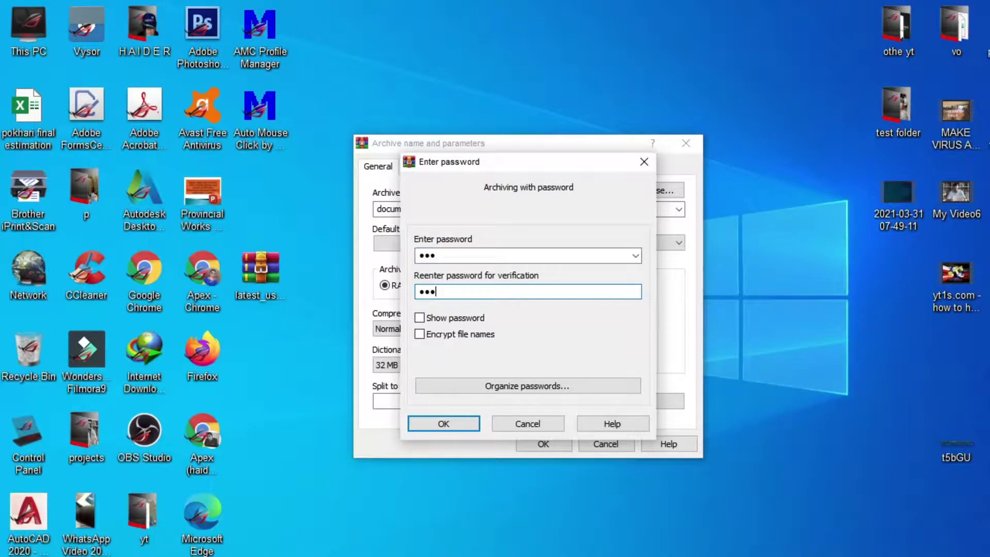
{"action": "left_click", "coordinate": [419, 318]}
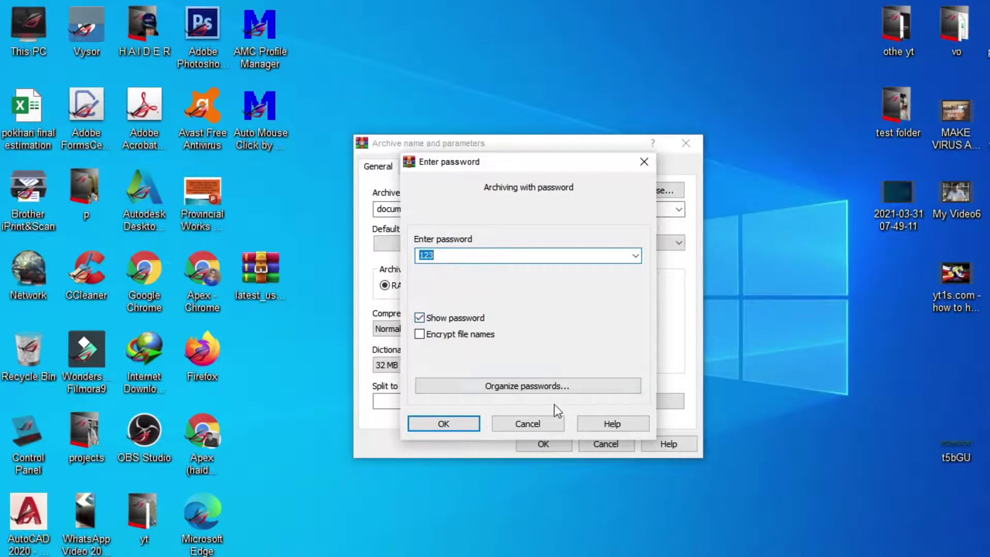
{"action": "left_click", "coordinate": [435, 429]}
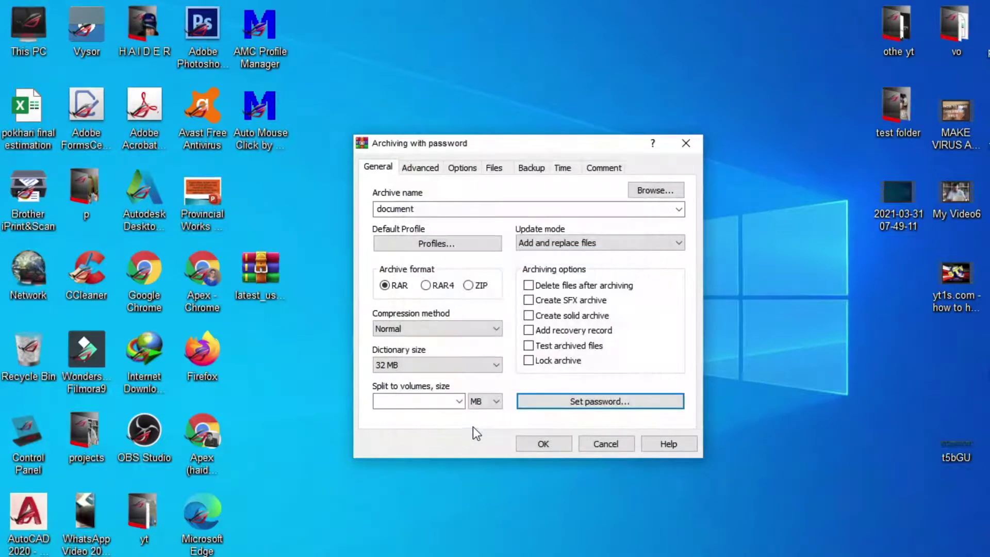
{"action": "left_click", "coordinate": [547, 442]}
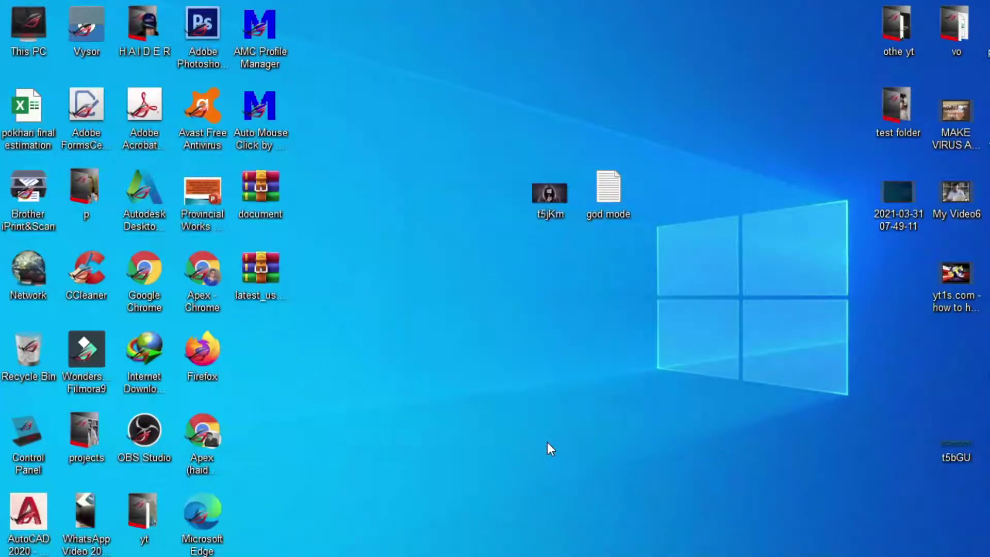
- Move document.rar mid-desktop and extract it to a 'document' folder, bringing up the password prompt
{"action": "left_click_drag", "start_coordinate": [273, 184], "coordinate": [569, 288]}
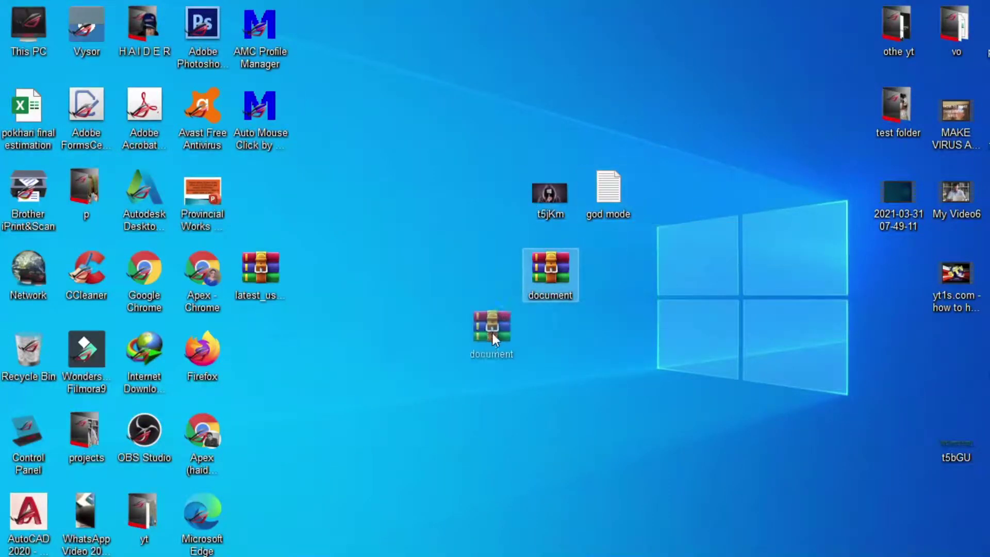
{"action": "left_click_drag", "start_coordinate": [493, 337], "coordinate": [490, 335]}
{"action": "right_click", "coordinate": [490, 346]}
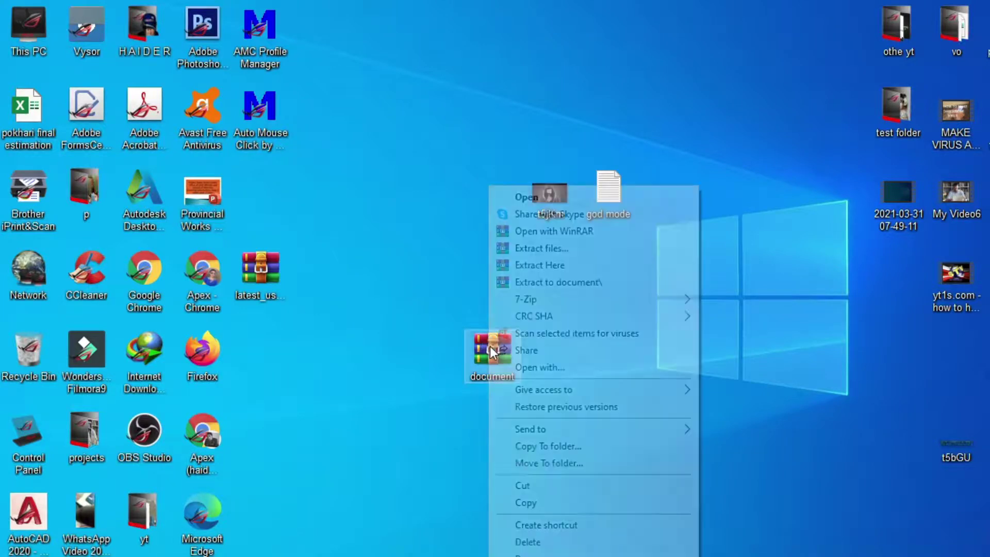
{"action": "left_click", "coordinate": [583, 288]}
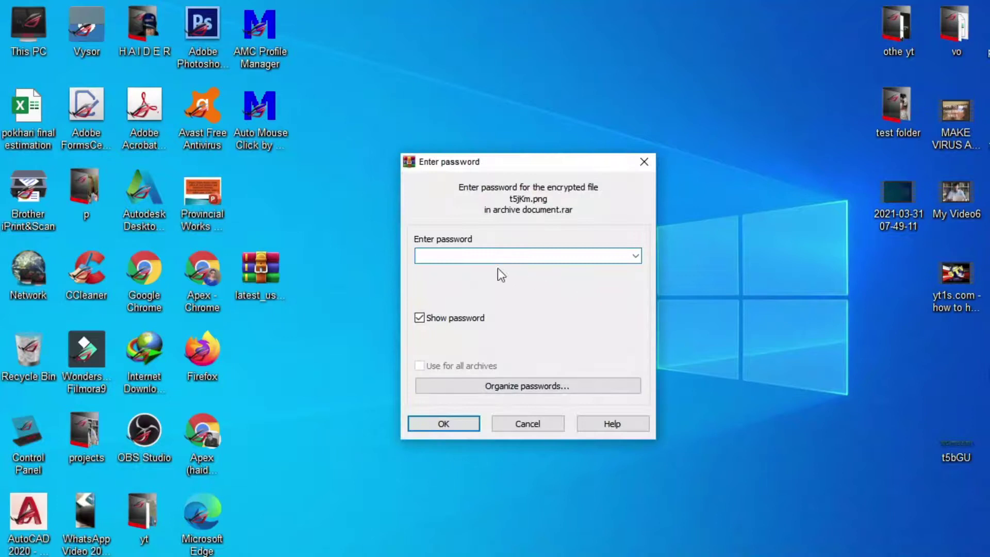
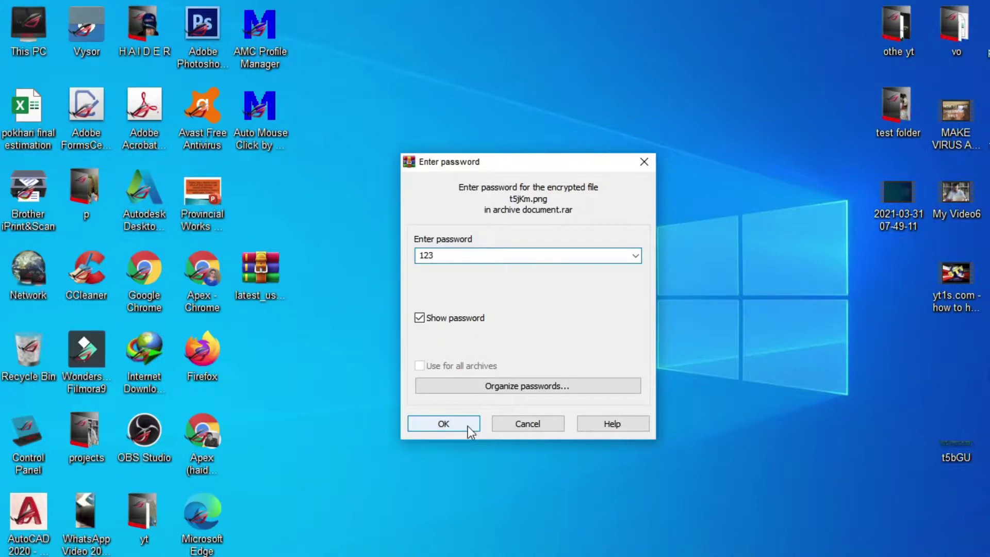
- Extract document.rar with the entered password and confirm the 'document' folder holds god mode and t5jKm
{"action": "left_click", "coordinate": [468, 427]}
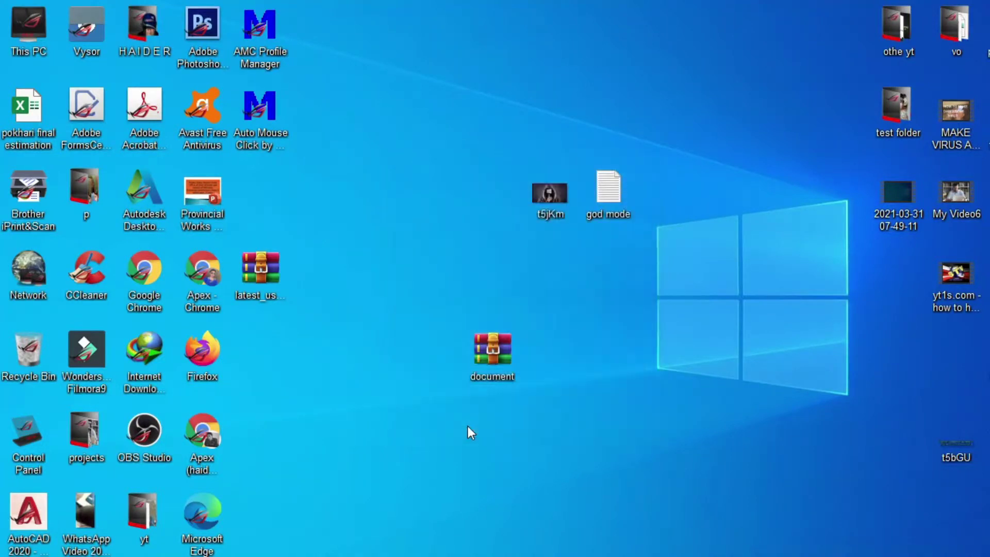
{"action": "left_click_drag", "start_coordinate": [268, 182], "coordinate": [587, 347]}
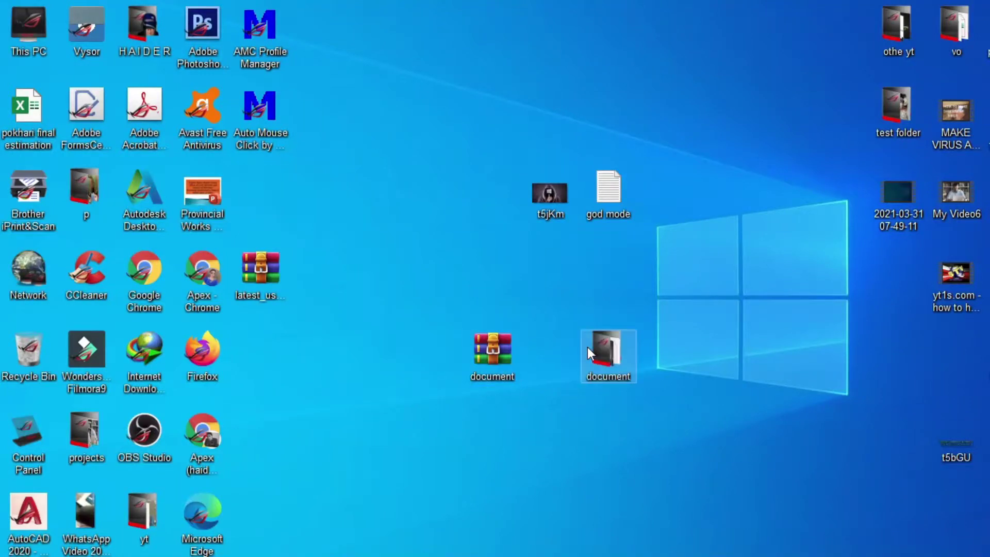
{"action": "double_click", "coordinate": [619, 366]}
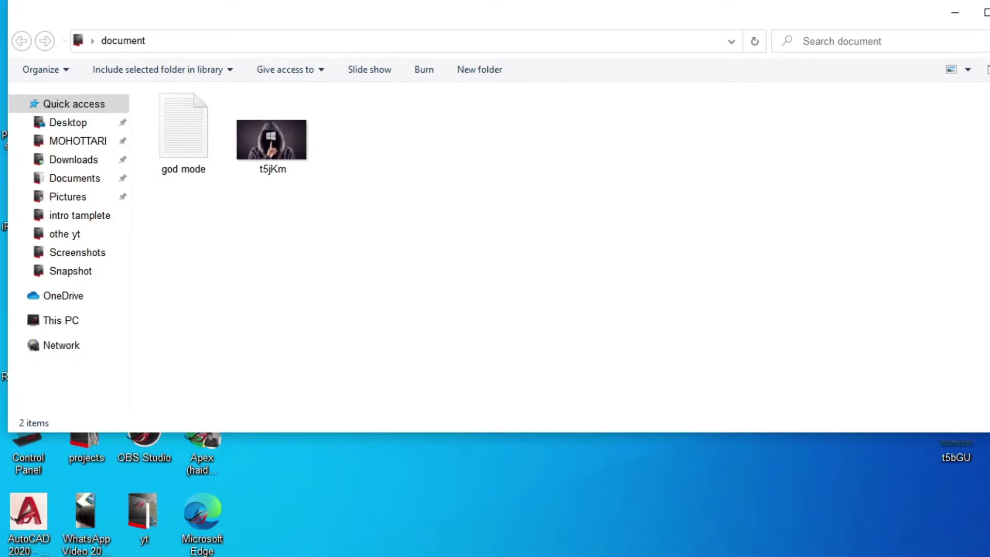
{"action": "key", "text": "alt+F4"}
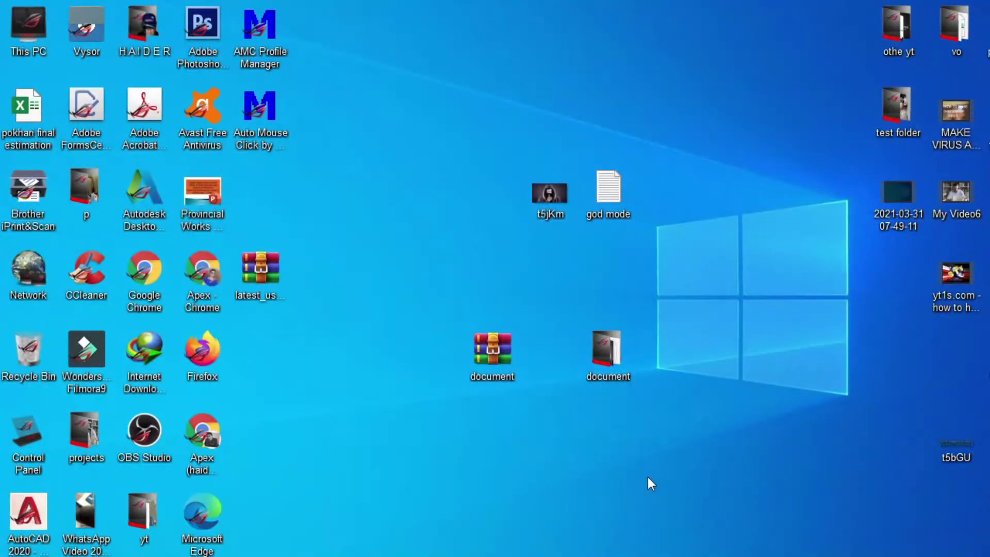